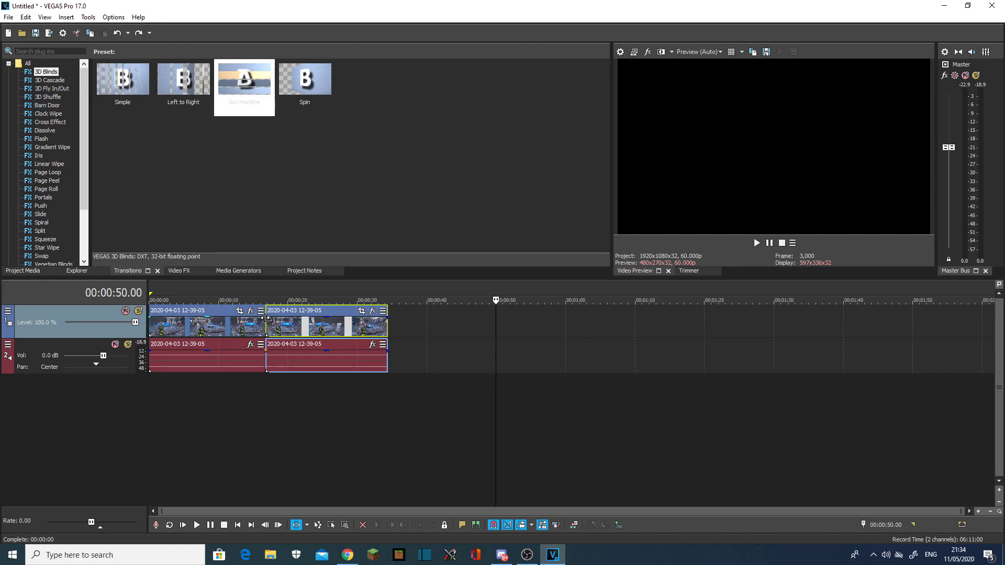
- Select the first gameplay clip on the timeline
click(266, 318)
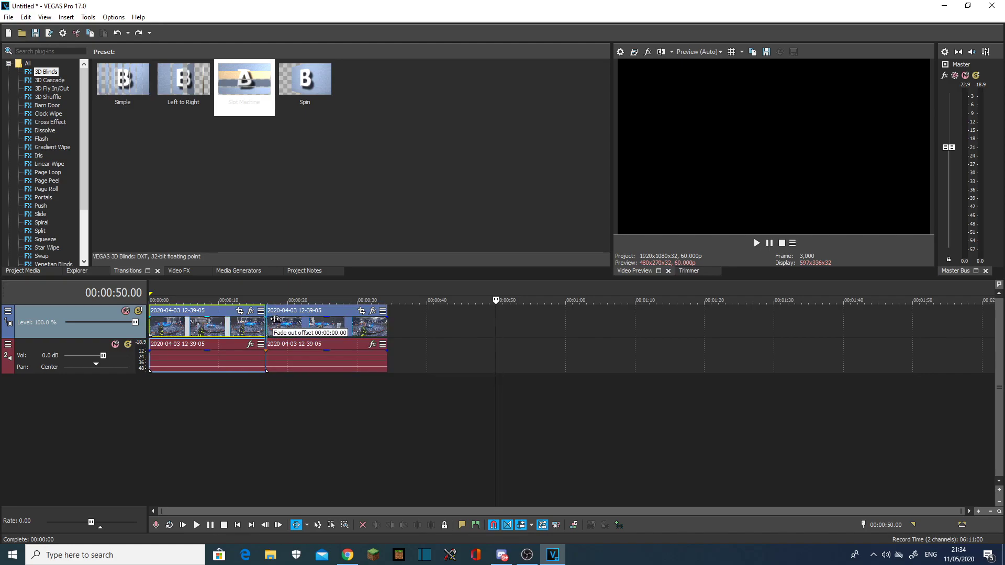
- Fade out the first clip's video over about 00:00:01.12 at its end
click(273, 321)
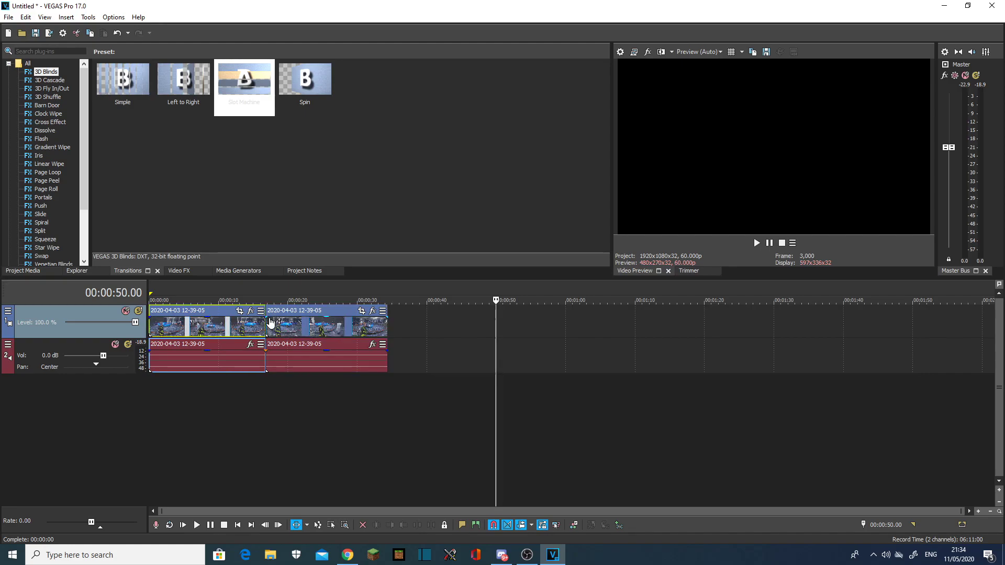
click(272, 321)
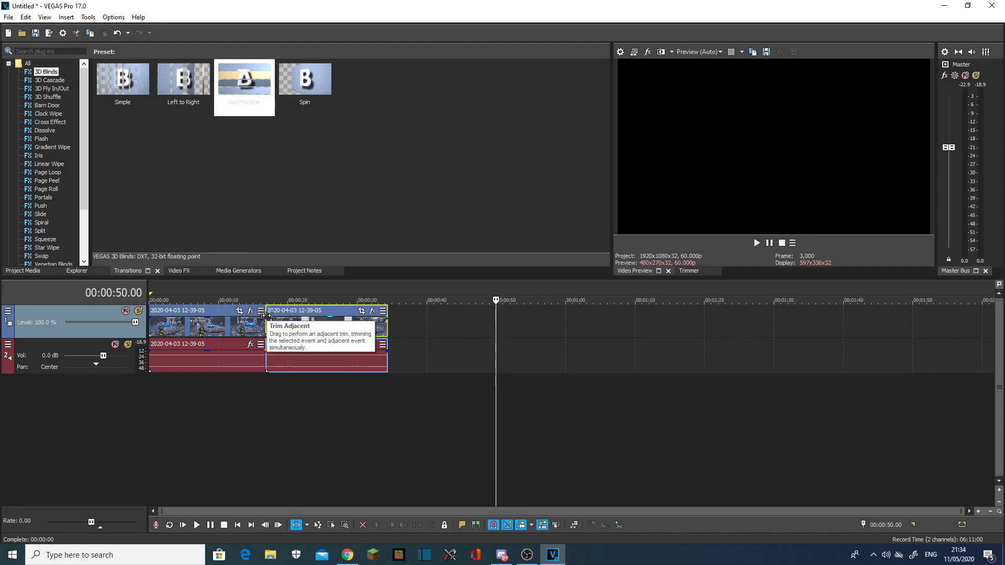
drag(265, 317, 259, 322)
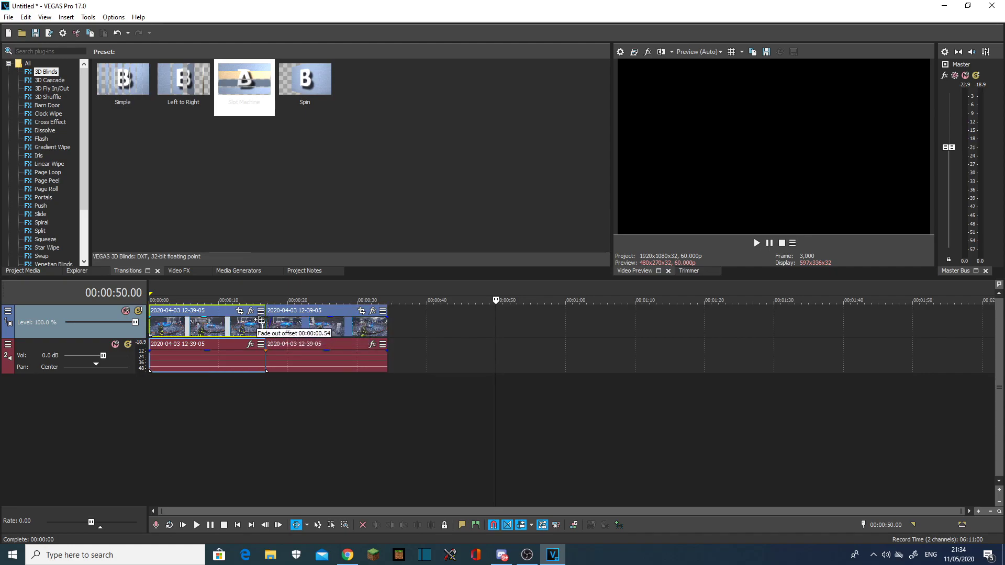
drag(255, 320, 260, 321)
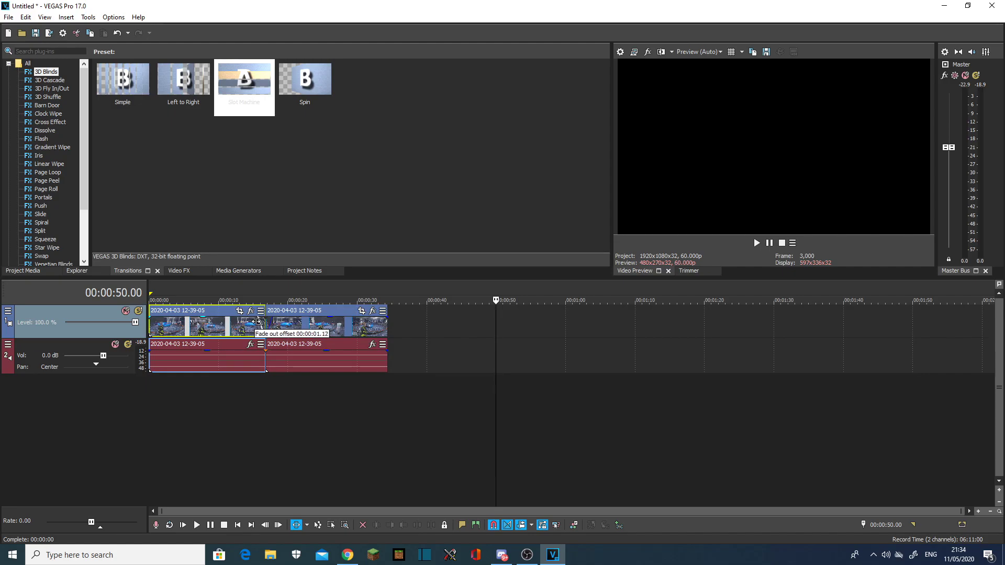
- Play the join from about 00:00:13 and stop around 00:00:19
click(243, 328)
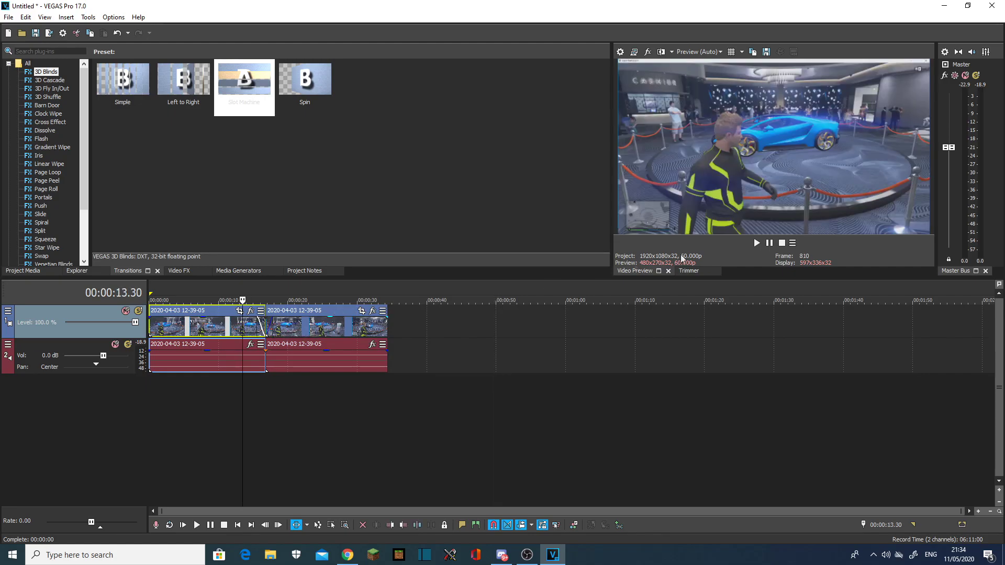
click(756, 244)
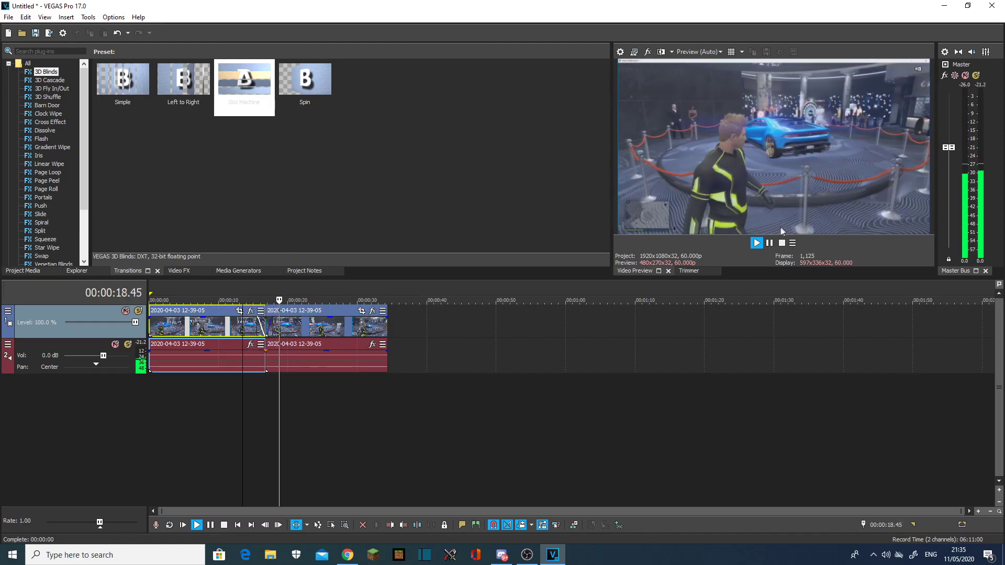
click(769, 242)
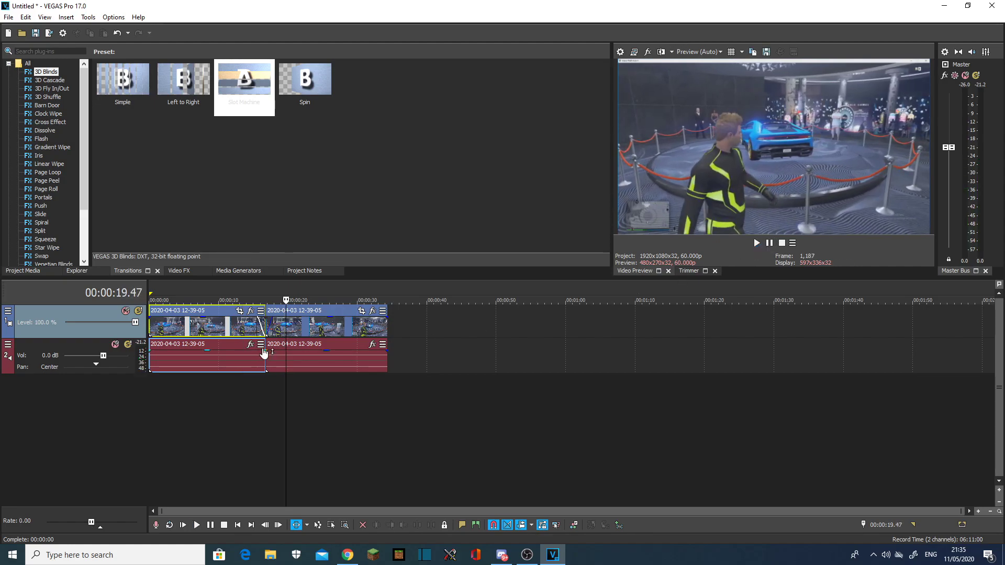
- Fade out the end of the first clip's audio and replay the join from 00:00:13
click(263, 354)
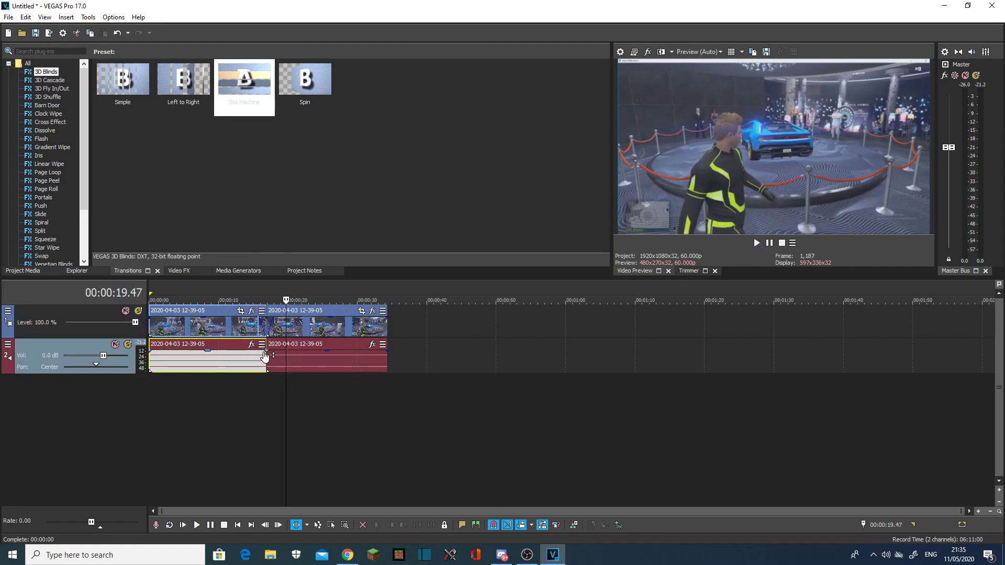
mouse_move(268, 346)
mouse_down()
mouse_move(265, 356)
mouse_move(276, 349)
mouse_up()
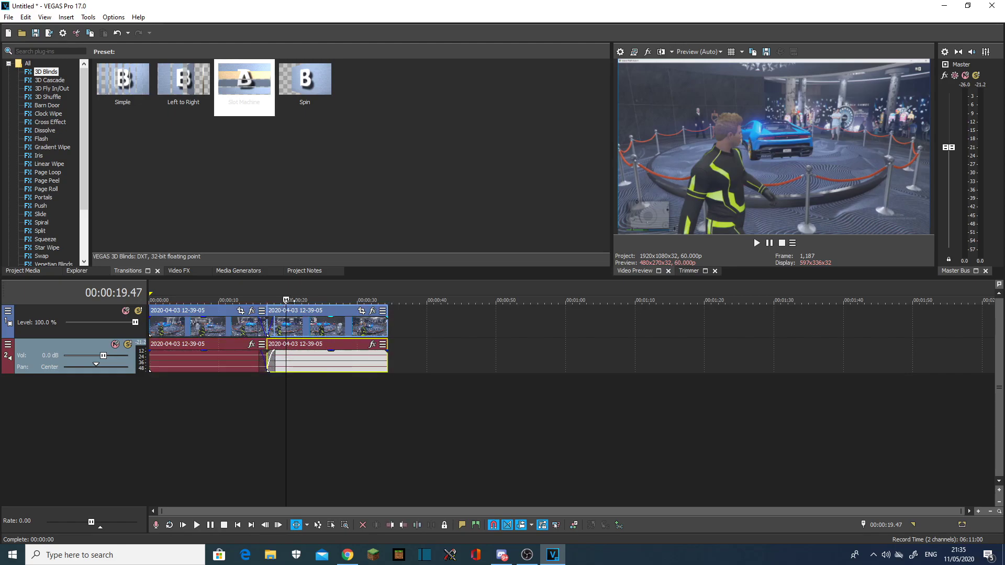
click(242, 324)
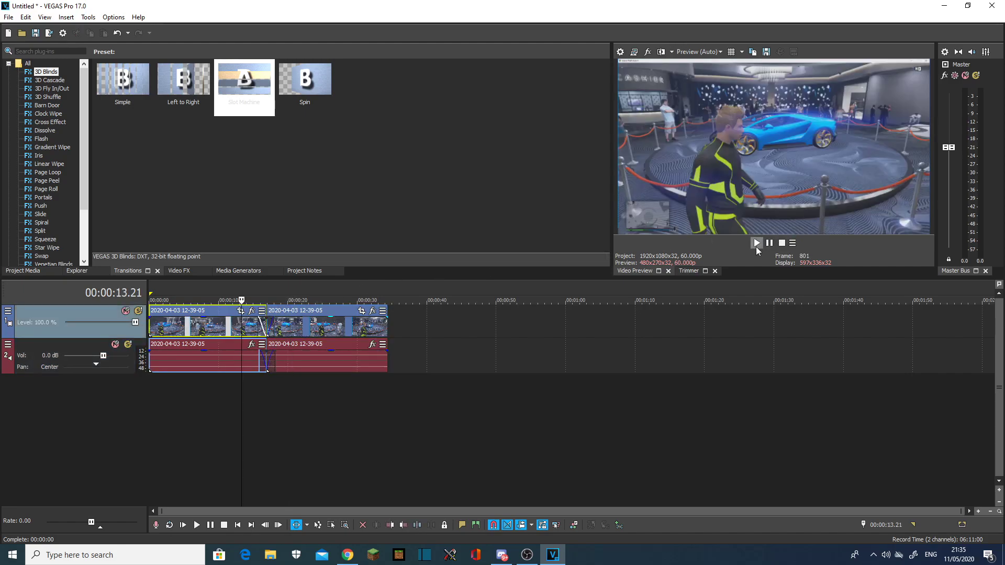
click(756, 244)
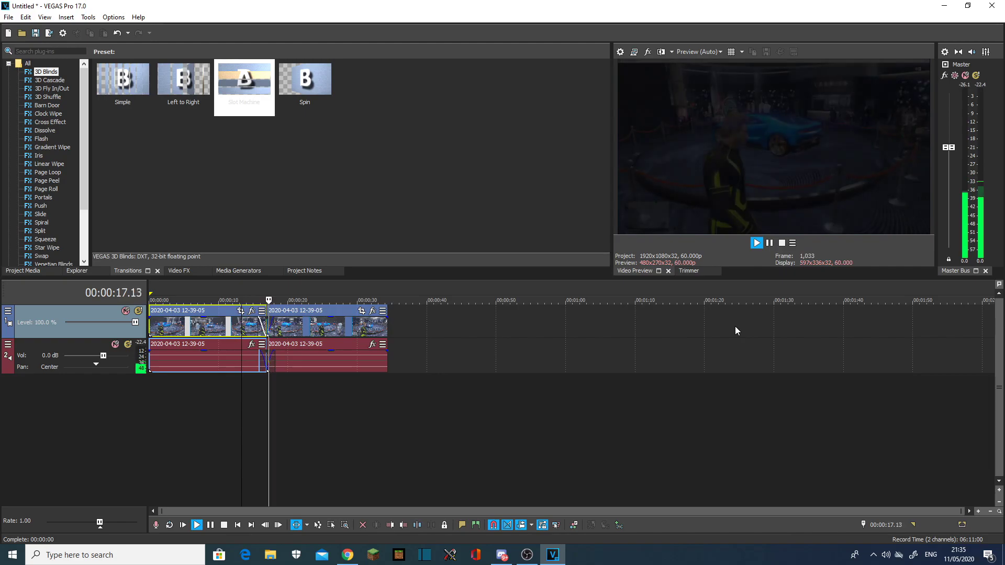
click(769, 244)
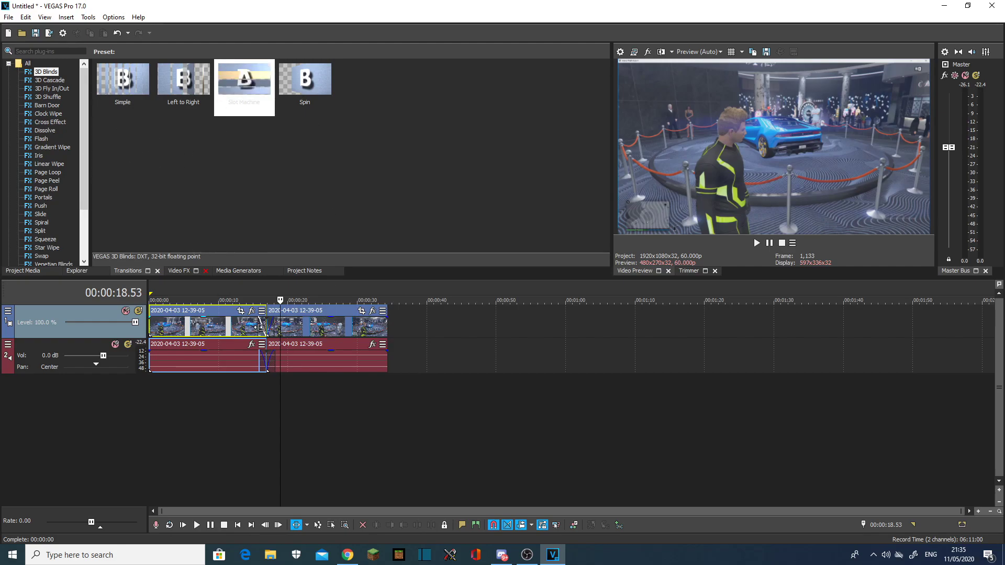
- Overlap the second clip onto the first's end as a crossfade, using undo and redo
drag(322, 327, 327, 326)
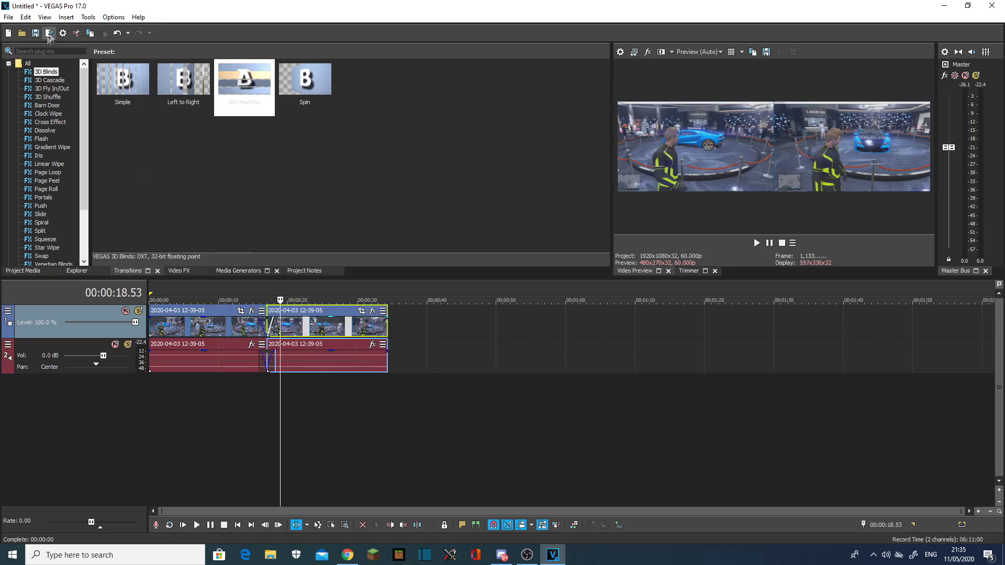
click(116, 35)
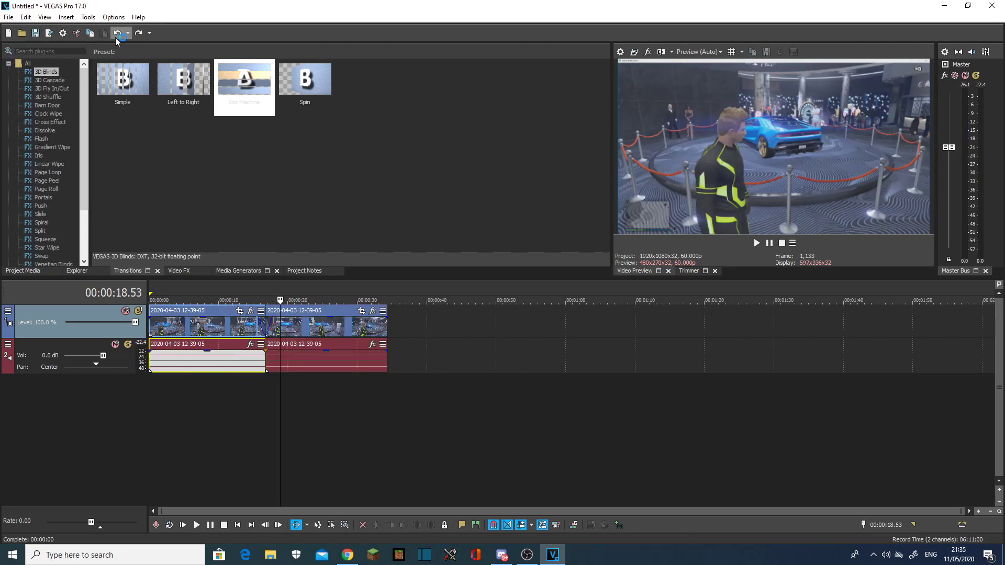
click(115, 37)
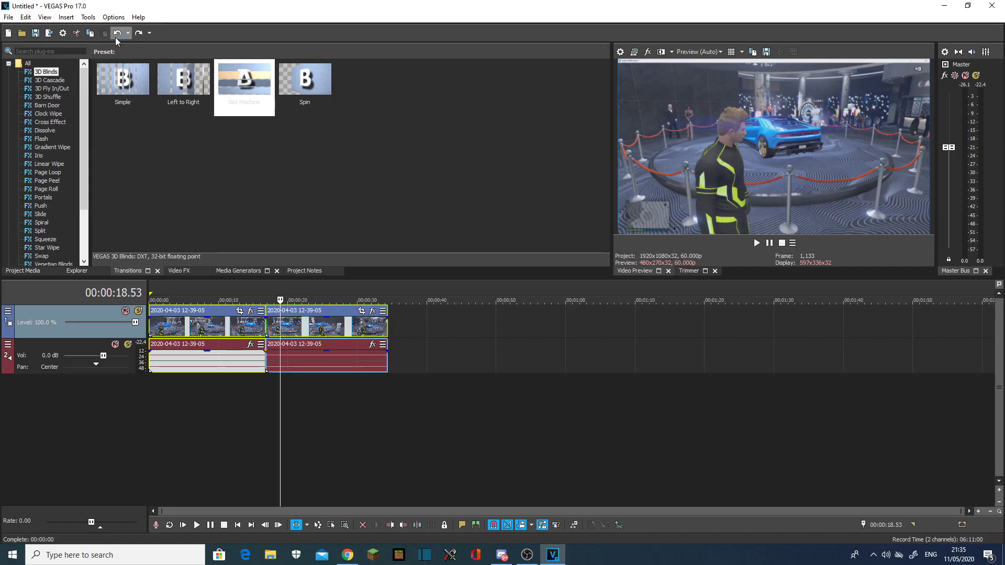
click(115, 37)
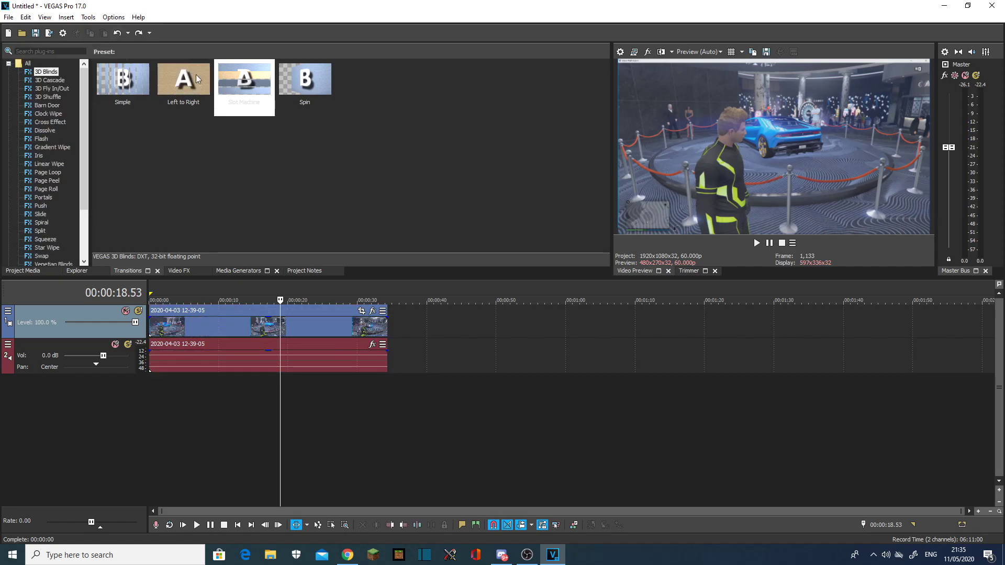
click(135, 34)
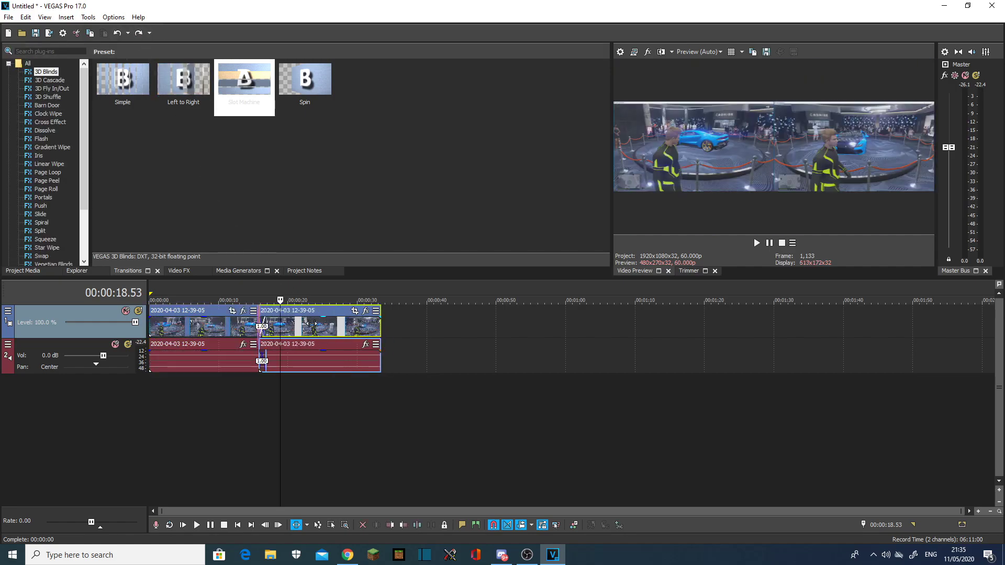
drag(317, 324, 274, 322)
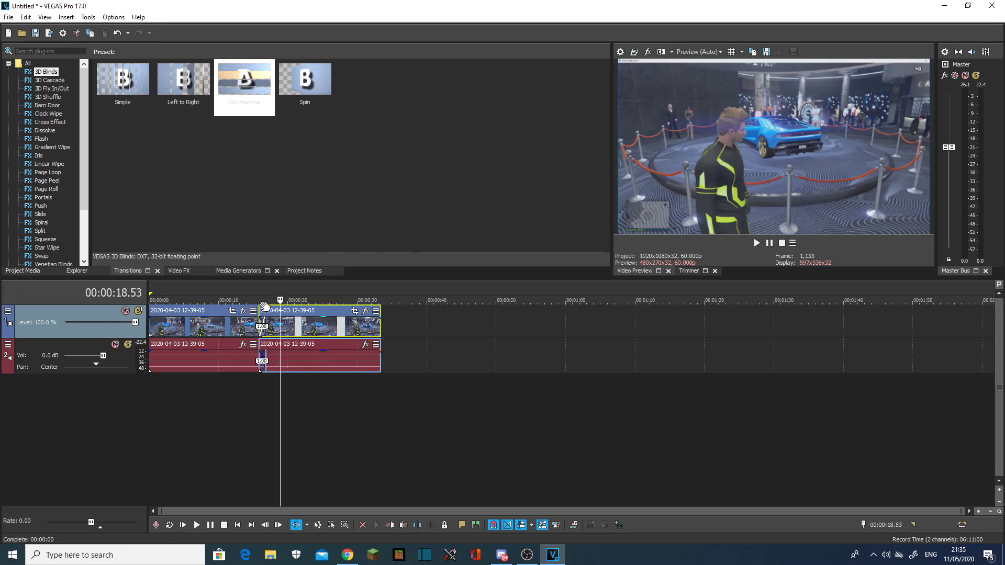
drag(262, 326, 264, 171)
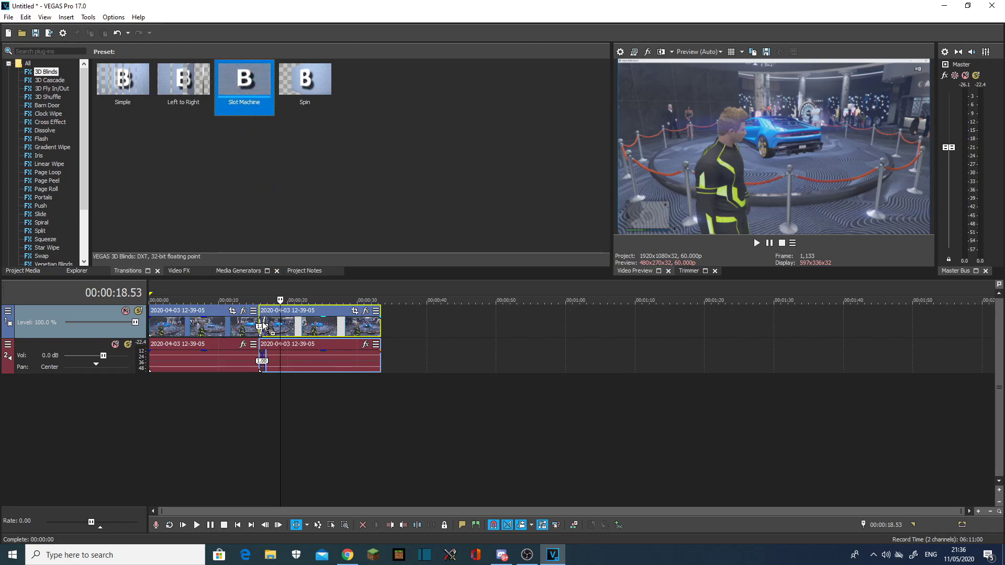
drag(264, 171, 262, 323)
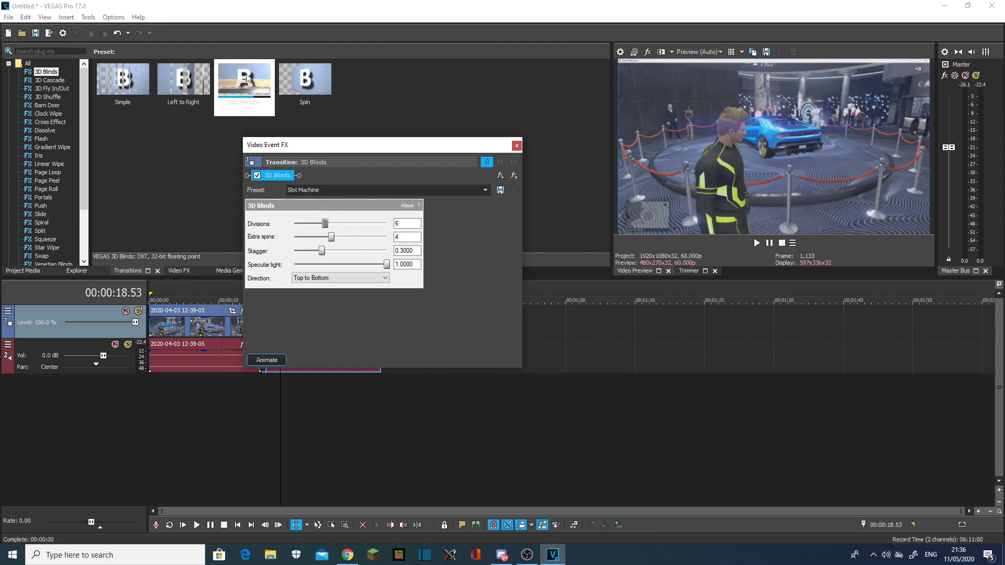
- Close the Slot Machine transition settings and park the playhead before the join
click(517, 145)
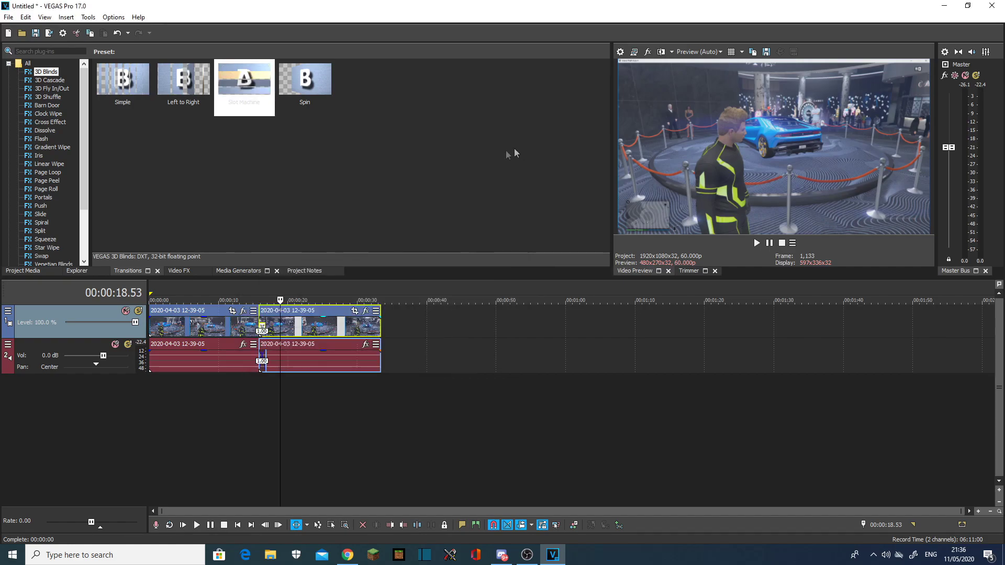
click(250, 367)
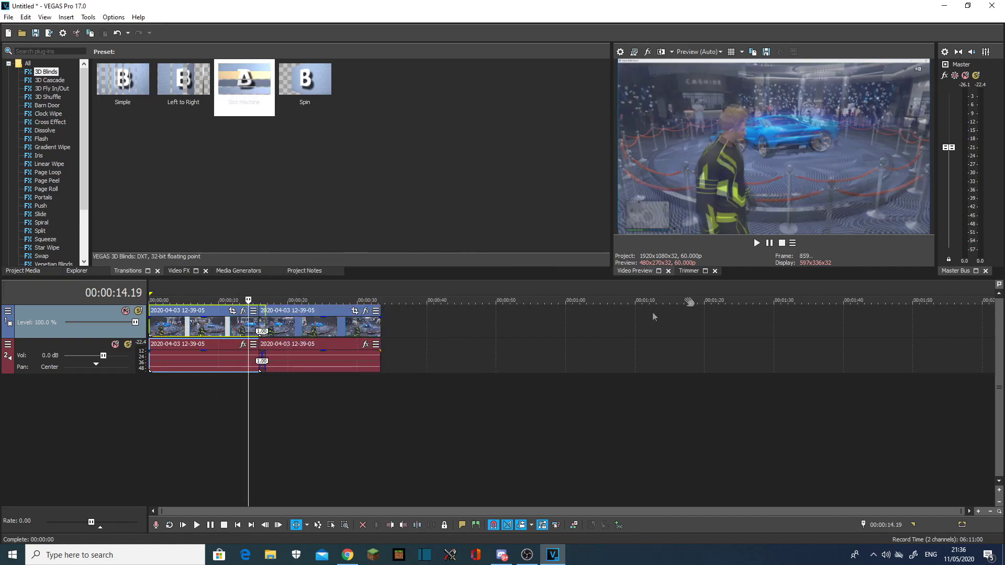
key(space)
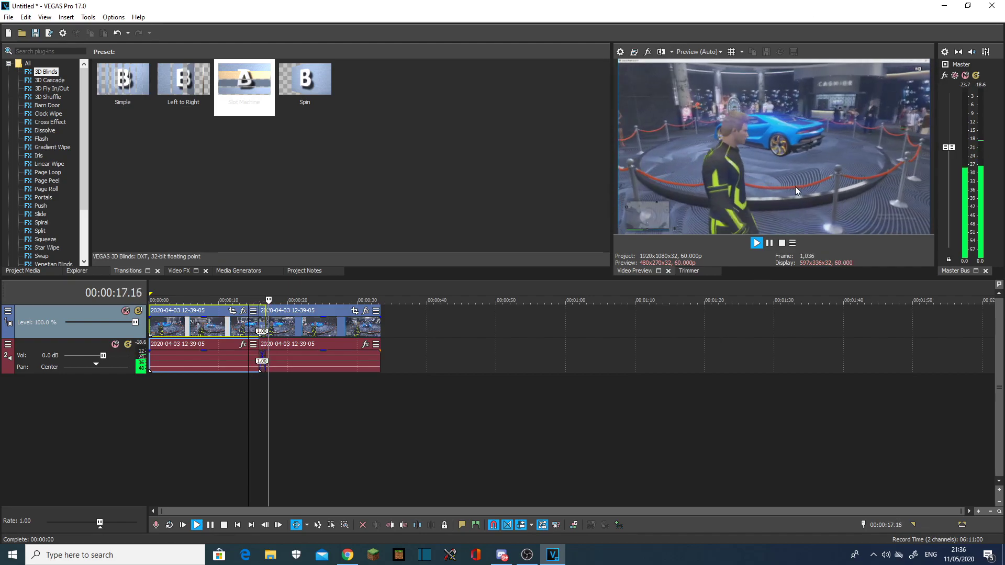
click(769, 243)
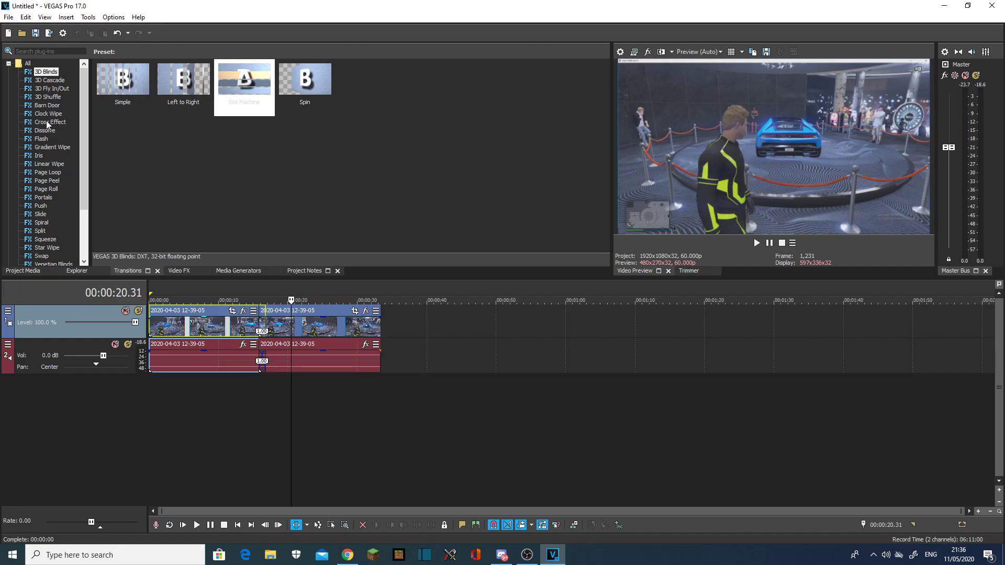
click(42, 138)
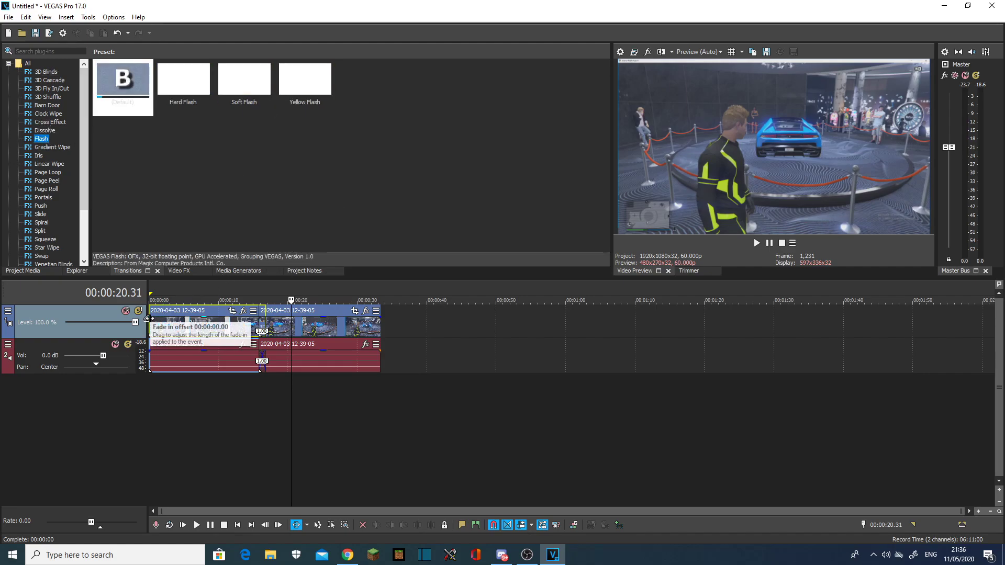
- Give the first clip a 2.33-second fade-in using the Default Flash preset
drag(152, 311, 167, 316)
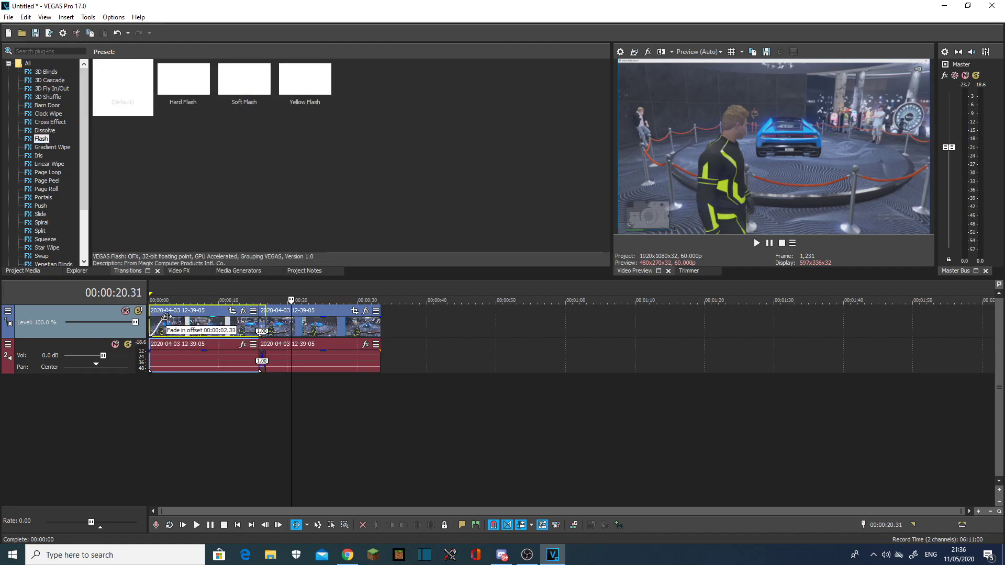
drag(165, 317, 163, 314)
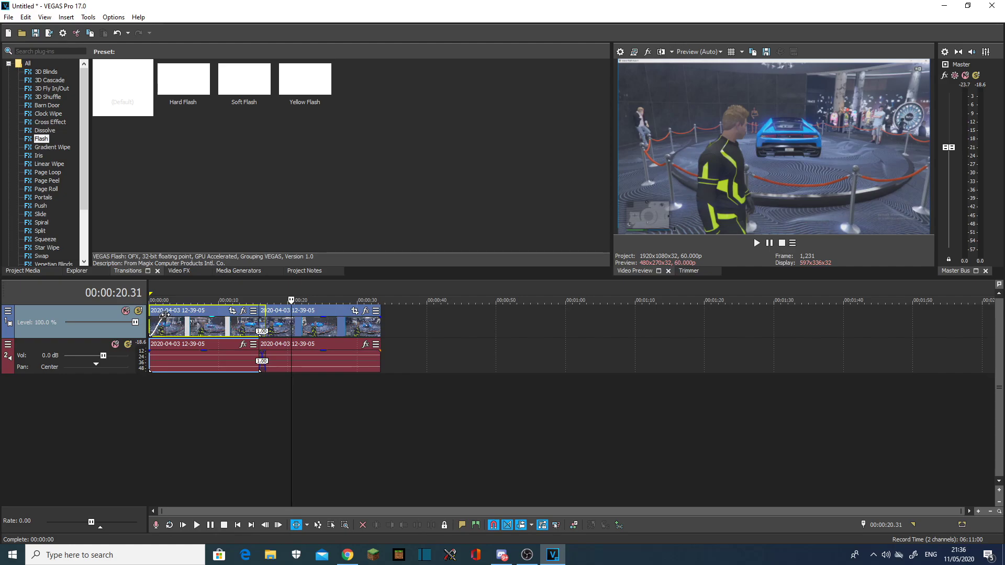
drag(123, 87, 162, 327)
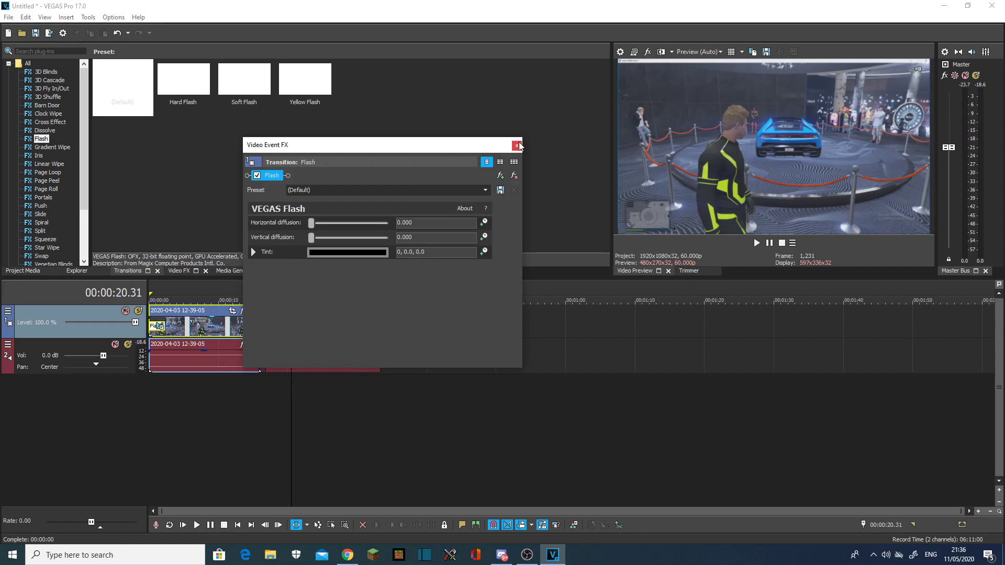
click(517, 145)
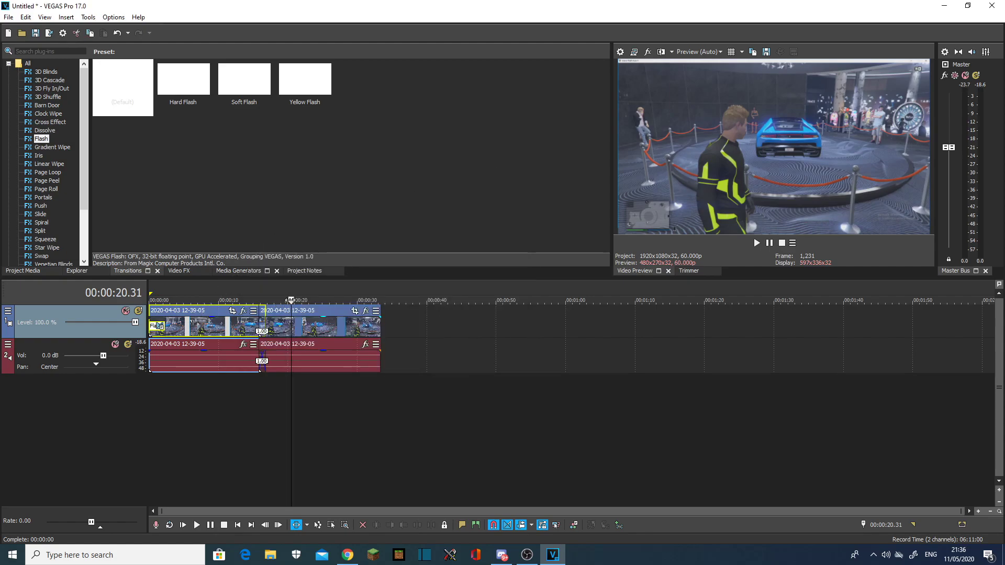
click(240, 523)
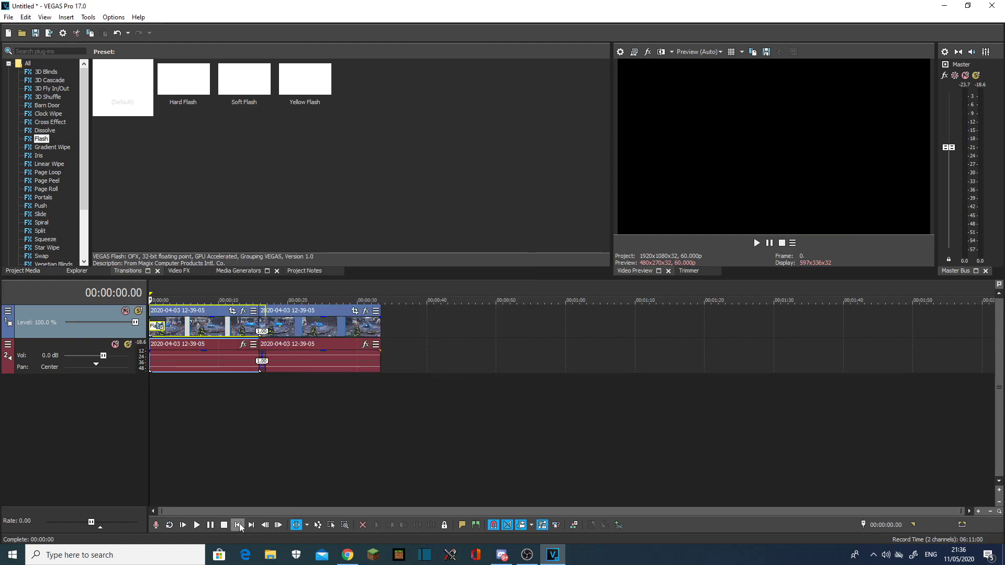
click(756, 243)
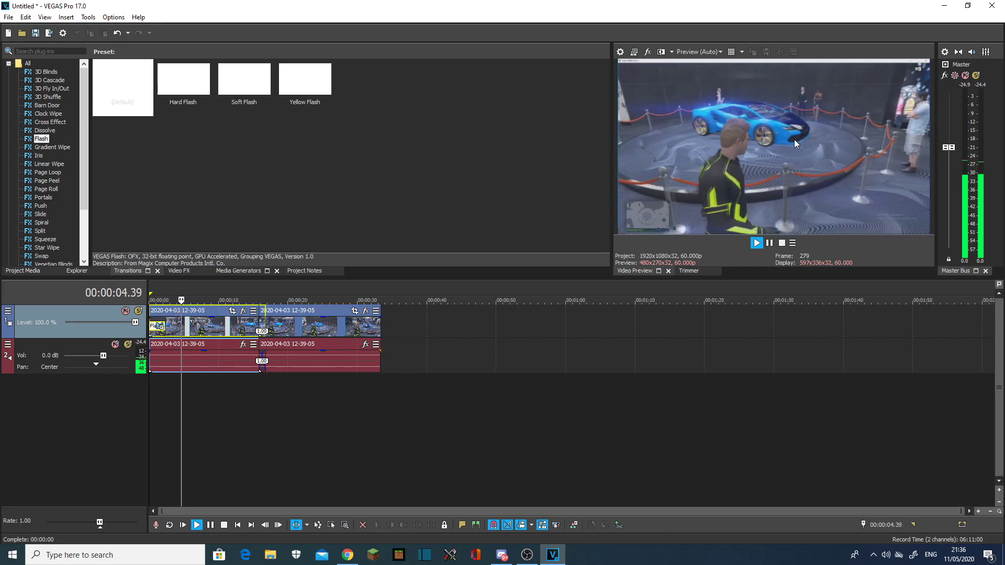
click(770, 242)
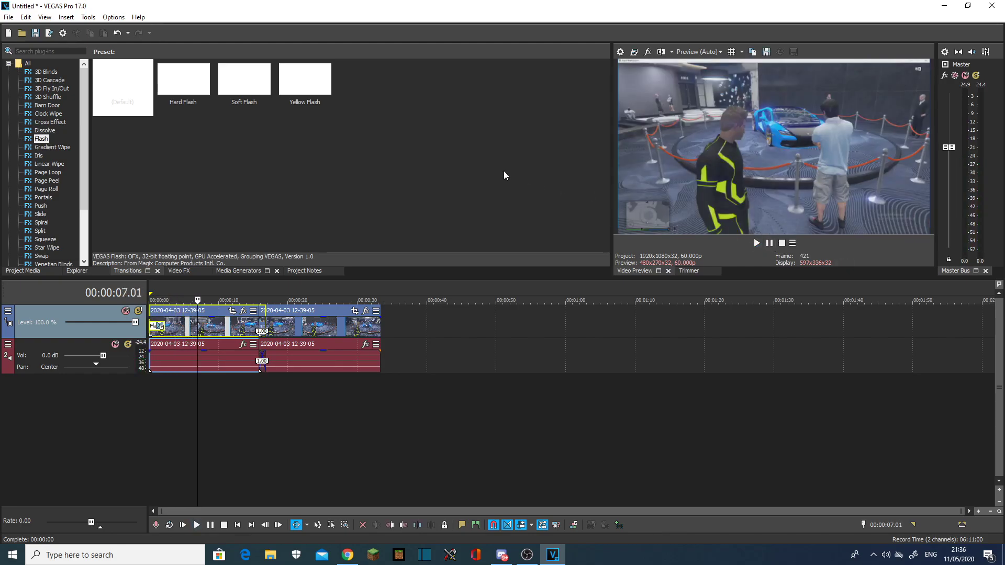